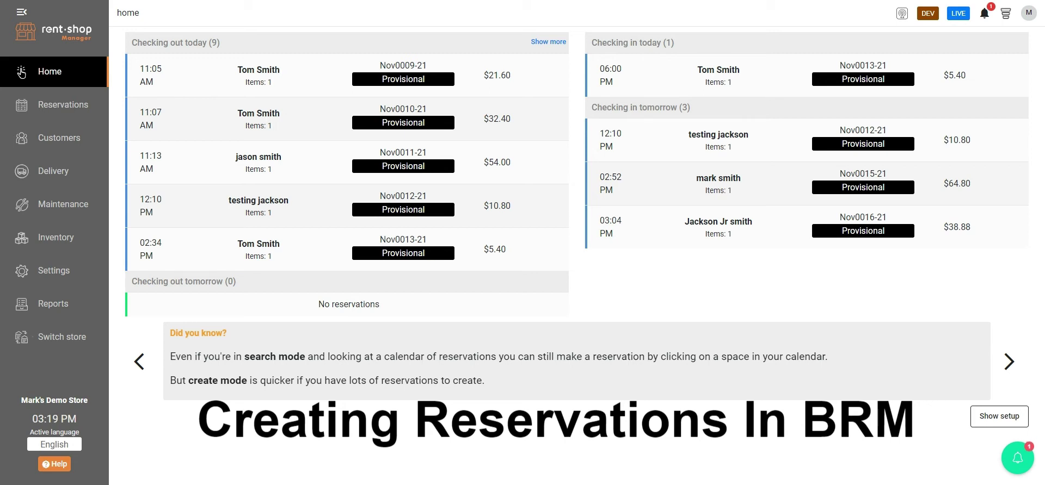
Step: Go from the home dashboard to the Reservations page via the sidebar
click(52, 111)
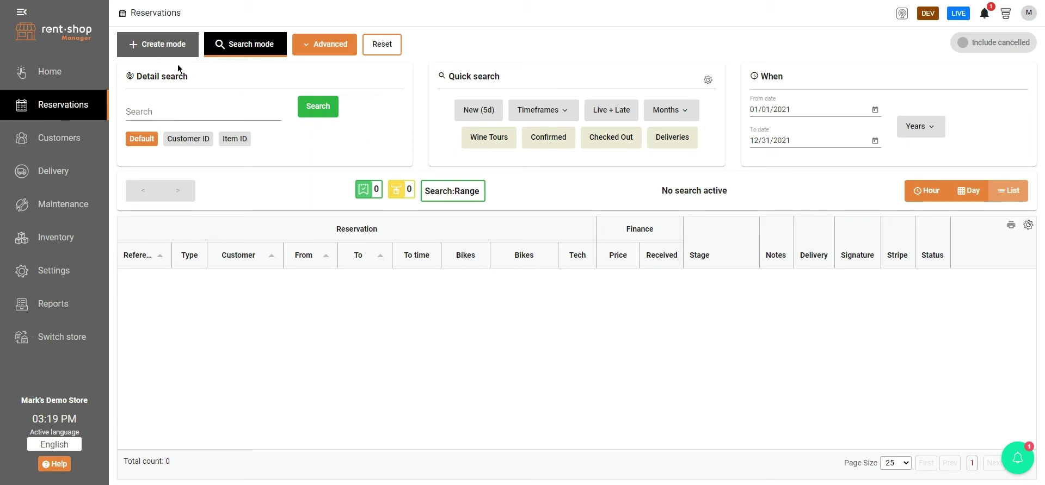
Step: Switch to create mode with a one-day period, 11/08 to 11/09 at 3:19 PM
click(150, 52)
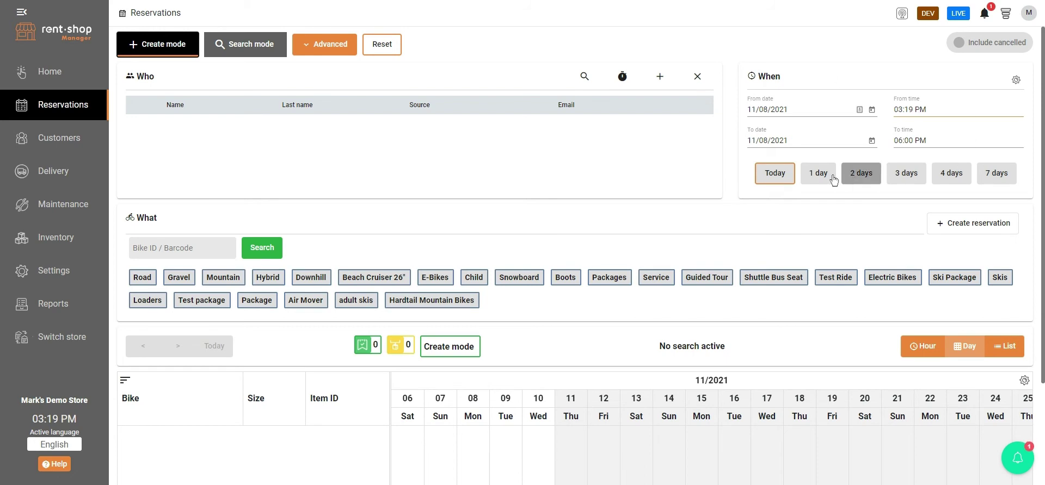
click(813, 177)
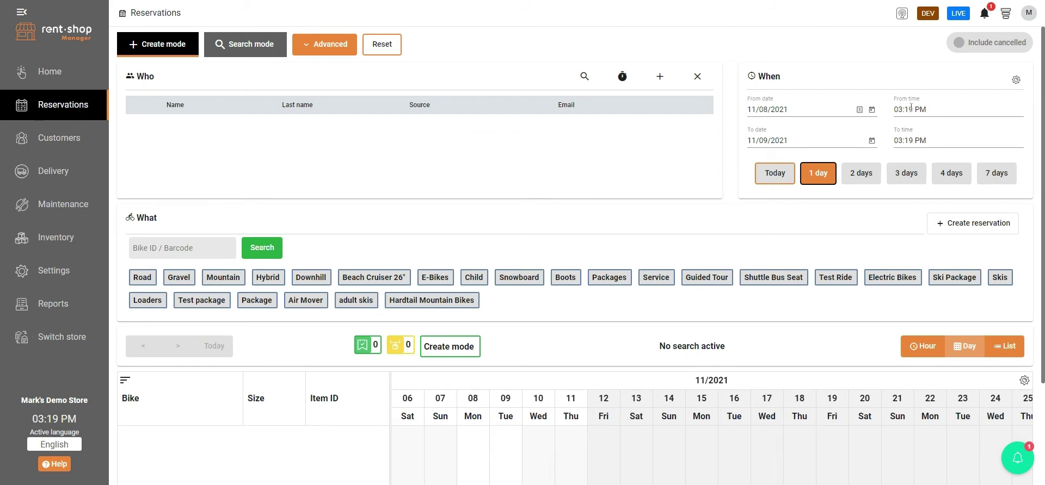
Step: Filter to Road bikes and start a $38.88 one-day reservation of Road38 (Allez Sprint, 56cm)
click(146, 278)
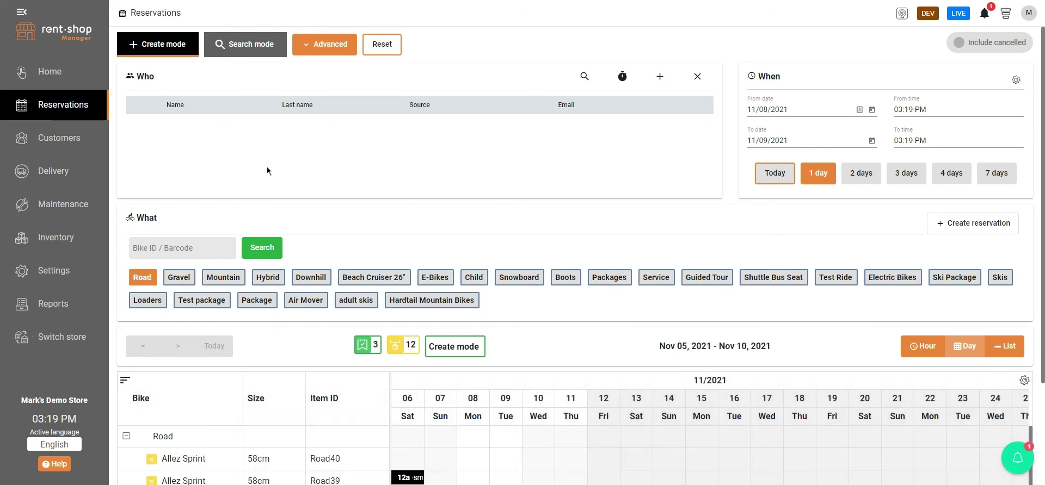
scroll(423, 187, down, 2)
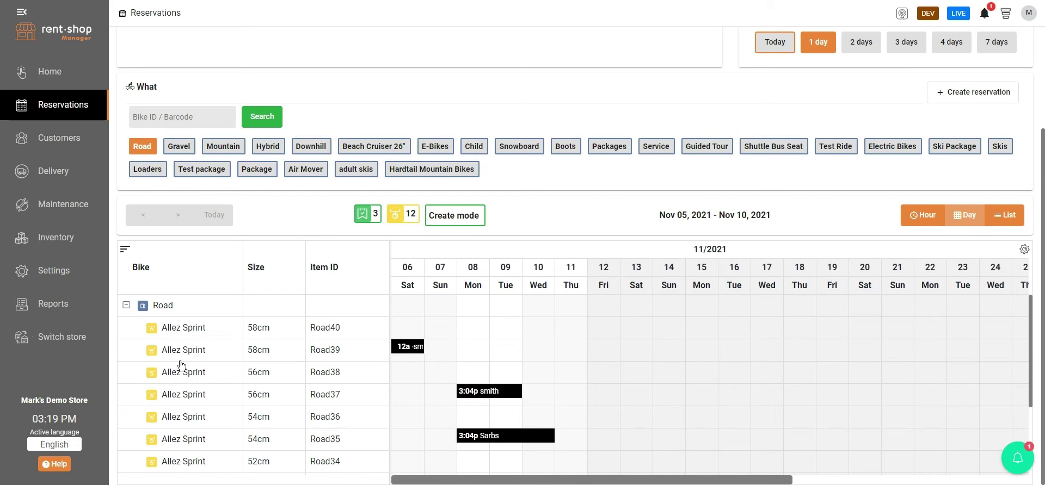
click(196, 377)
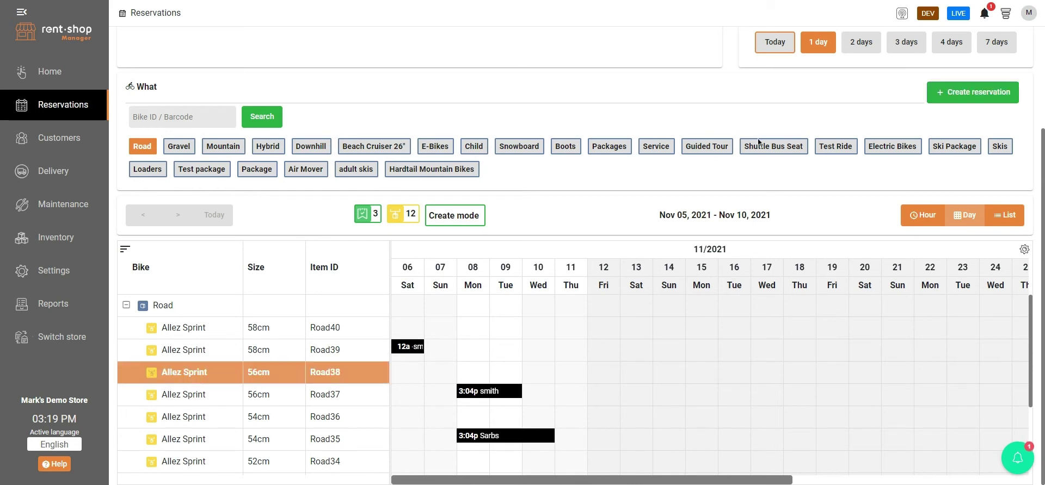
click(969, 98)
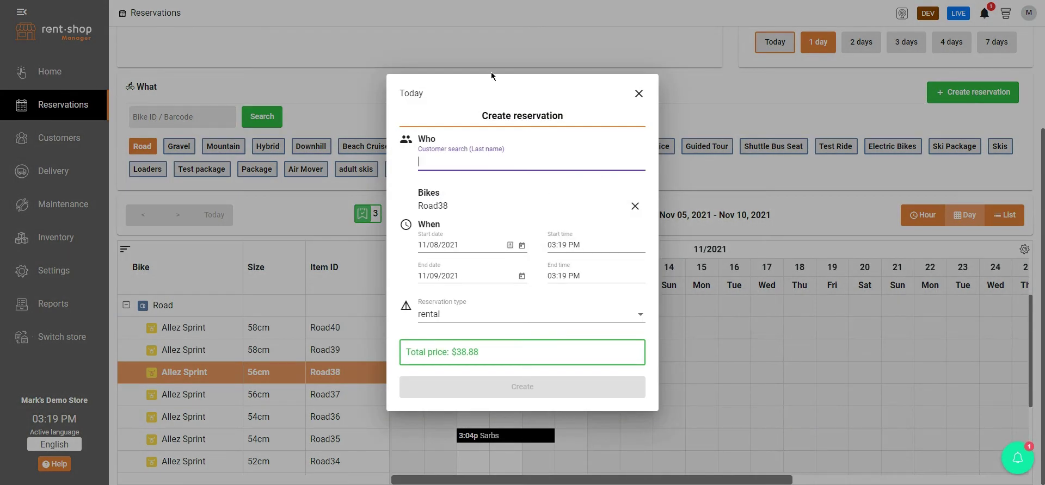
text(smith)
key(Return)
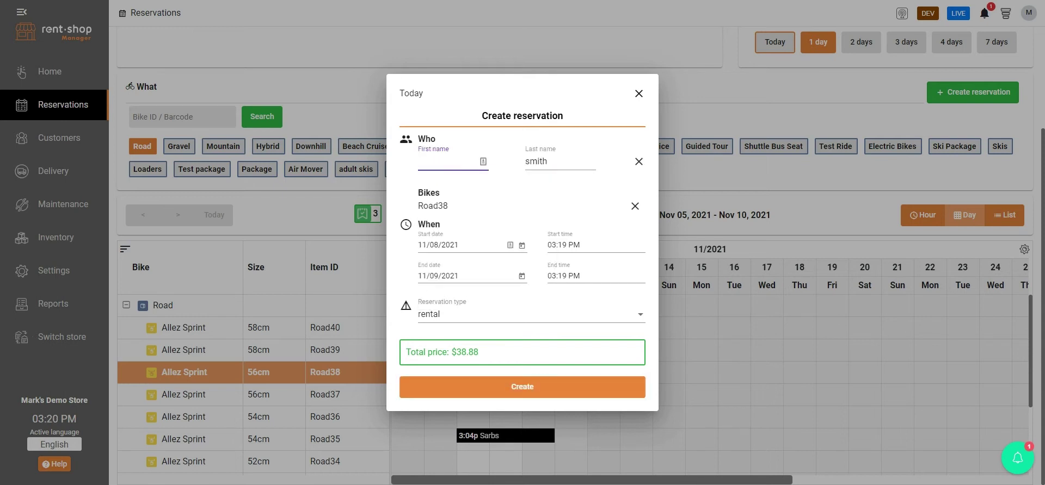
text(Jason)
click(522, 387)
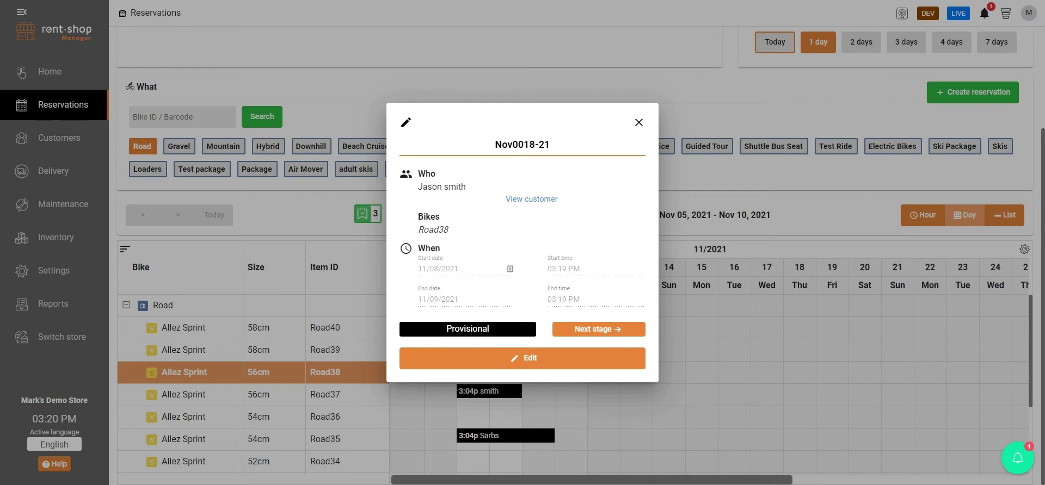
click(639, 125)
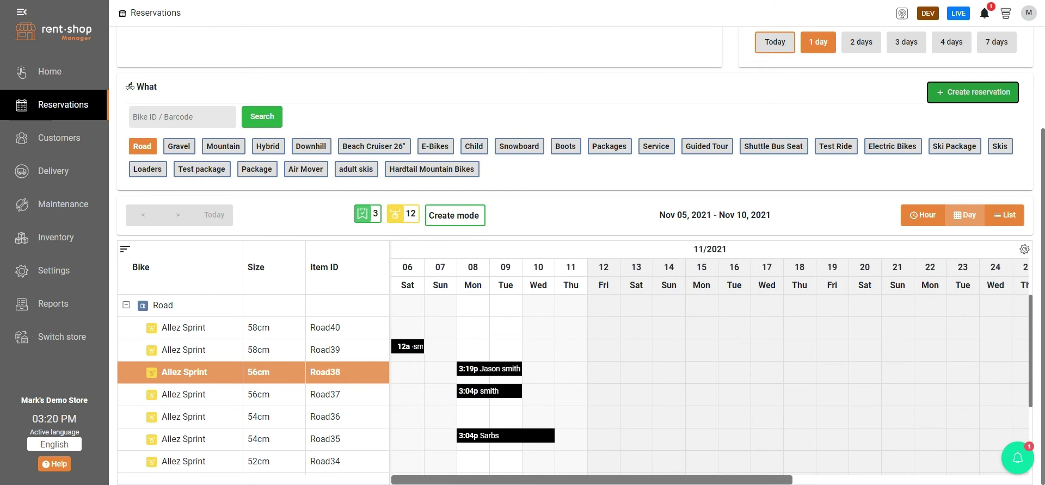
scroll(483, 96, up, 3)
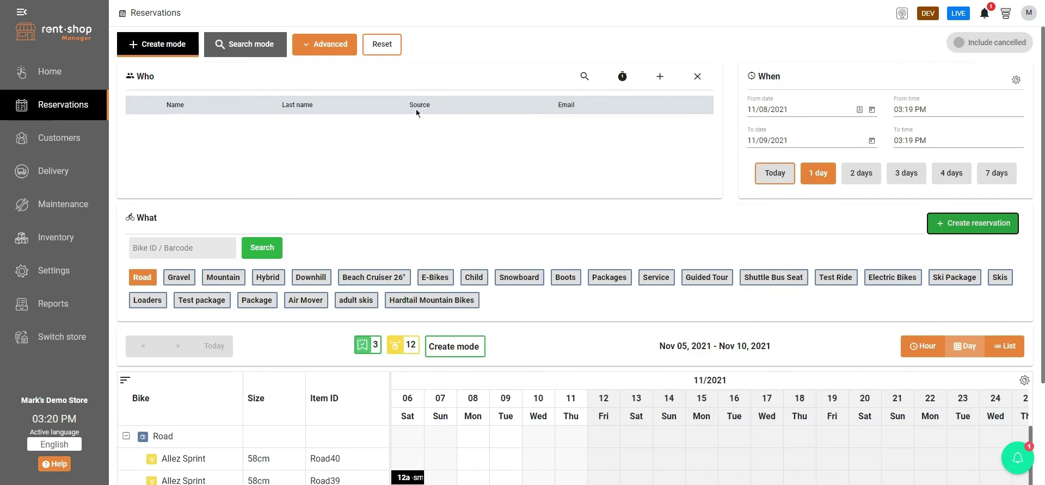
click(584, 76)
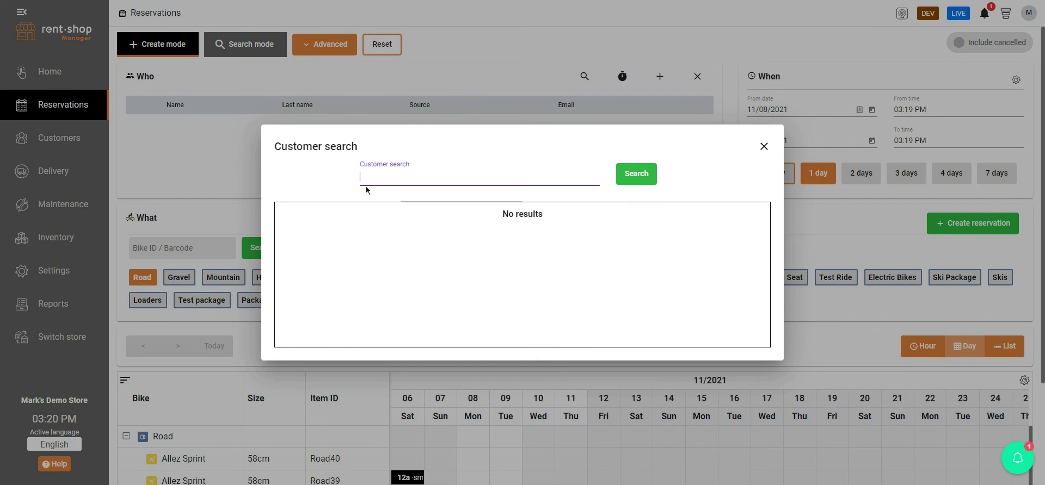
text(smith)
key(Return)
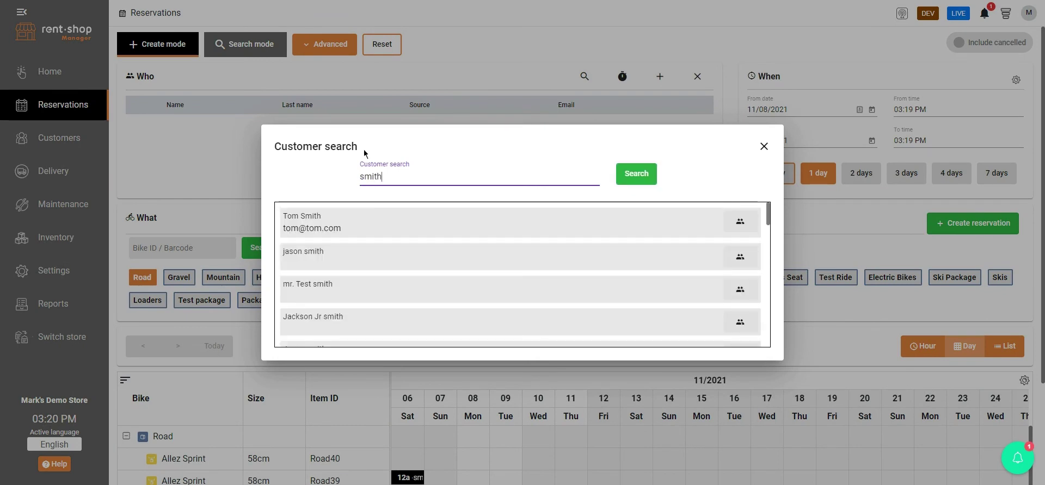
click(348, 252)
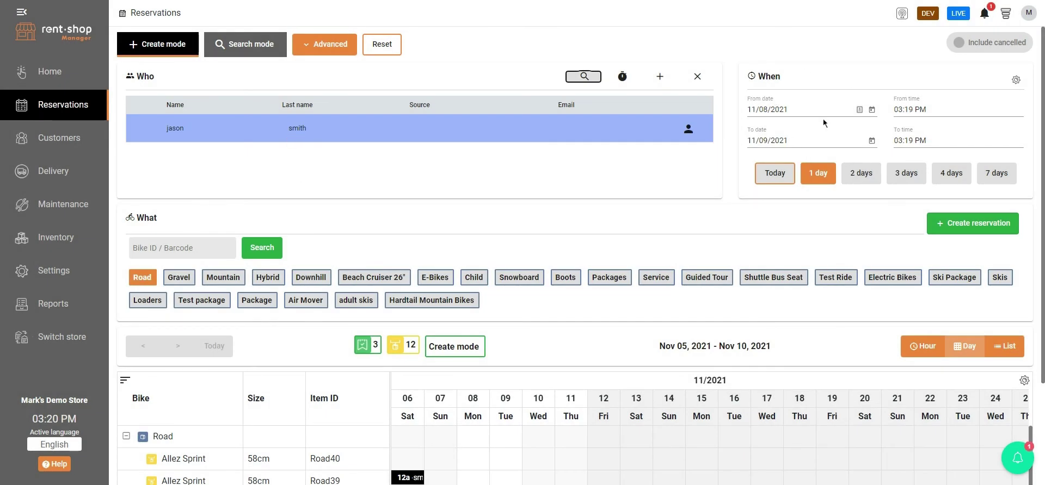
Step: Change the selected bike from Road38 to Road36
scroll(140, 257, down, 1)
scroll(139, 258, down, 2)
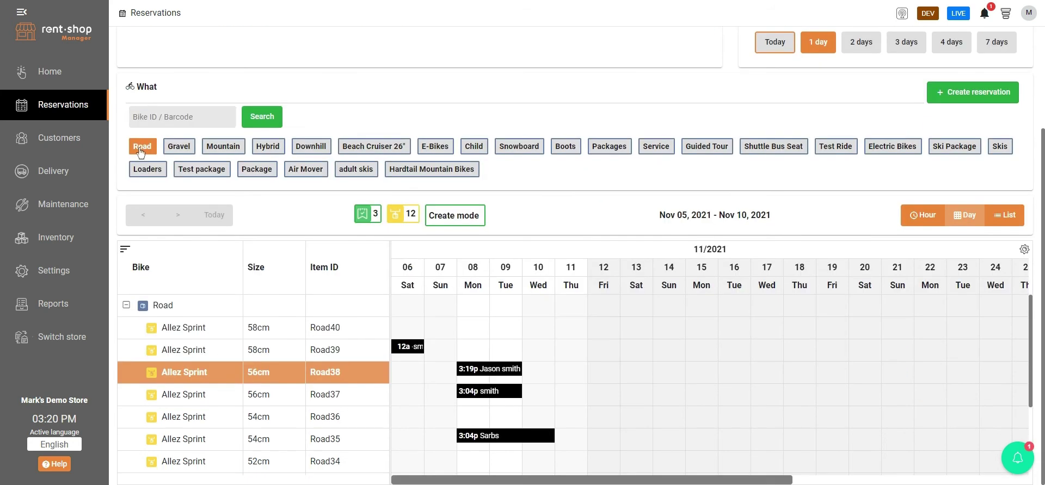
click(228, 377)
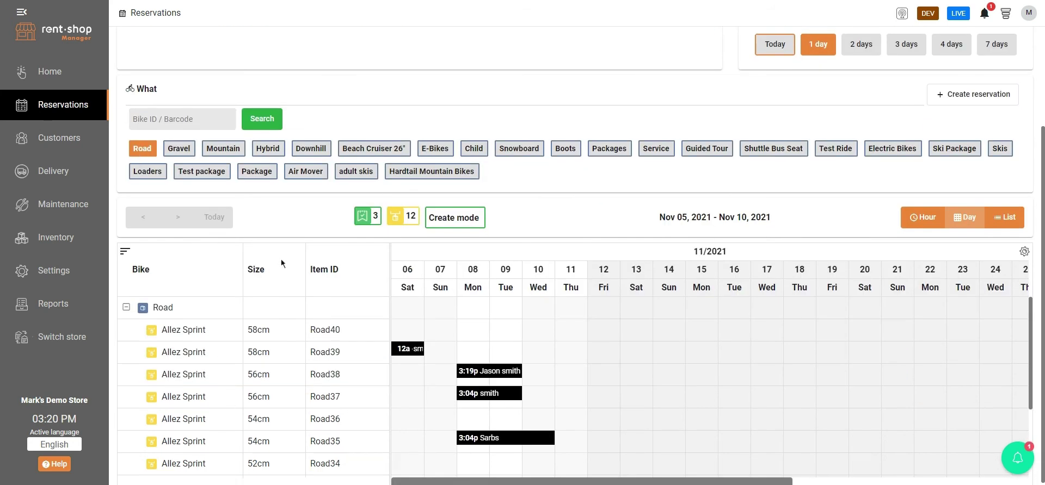
scroll(281, 259, up, 2)
scroll(255, 317, down, 2)
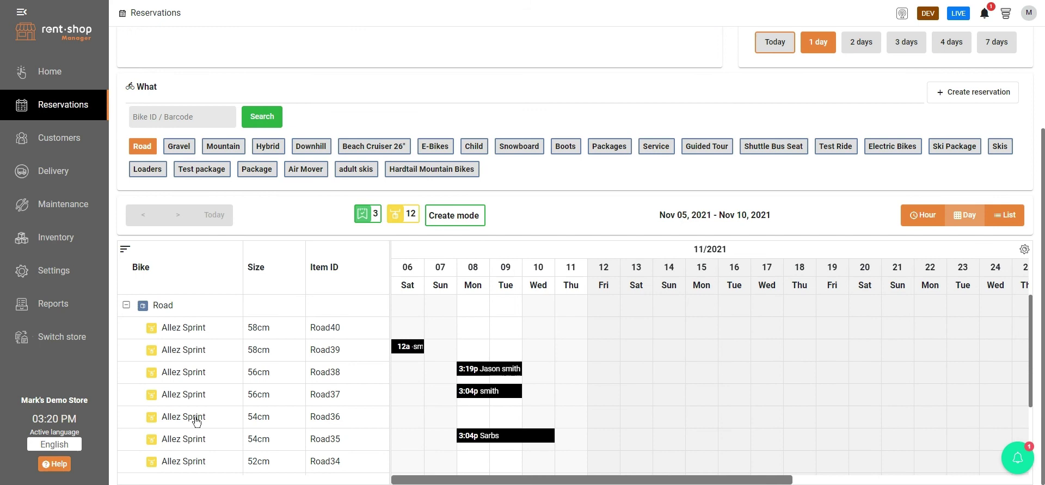
click(196, 417)
click(962, 98)
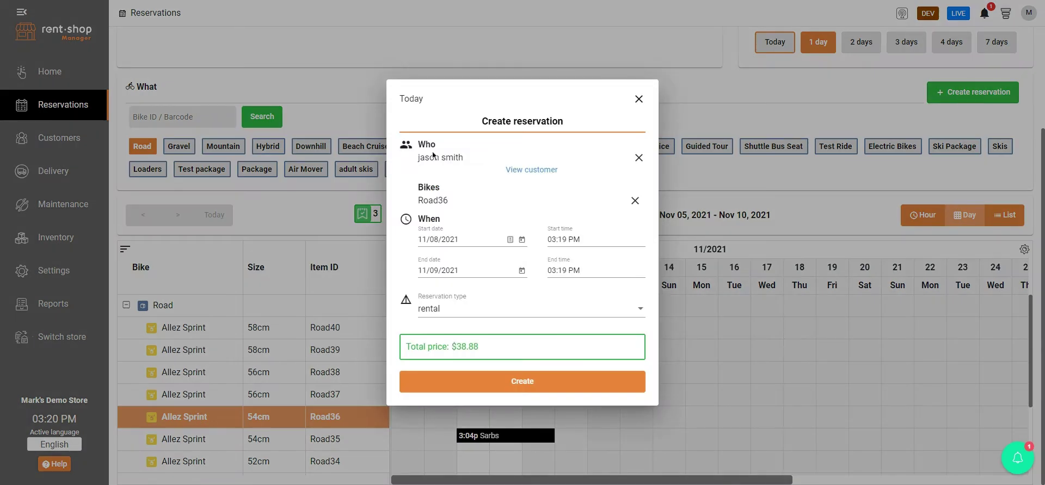
click(532, 385)
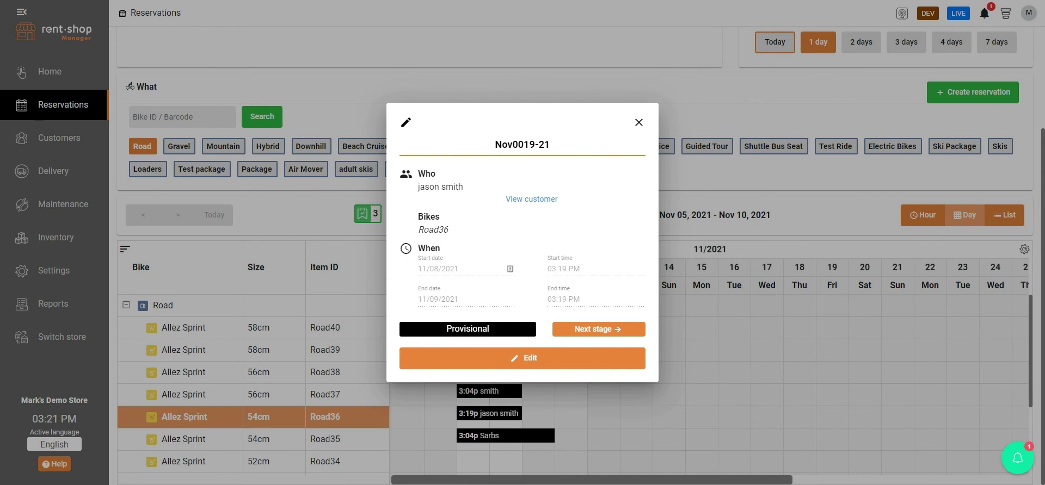
click(637, 123)
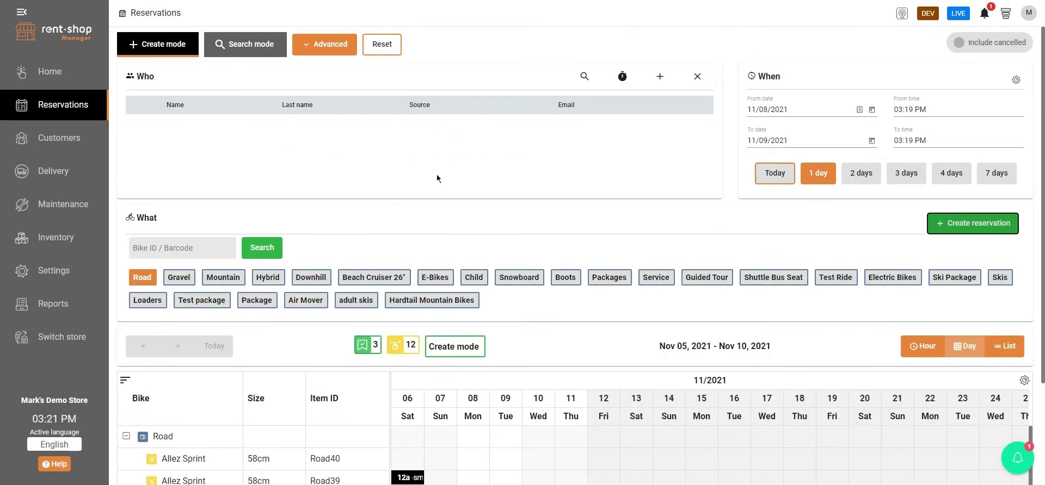
Step: Switch the bike filter from Road to Downhill and select Camber1 from 11/08 to 11/10
click(157, 49)
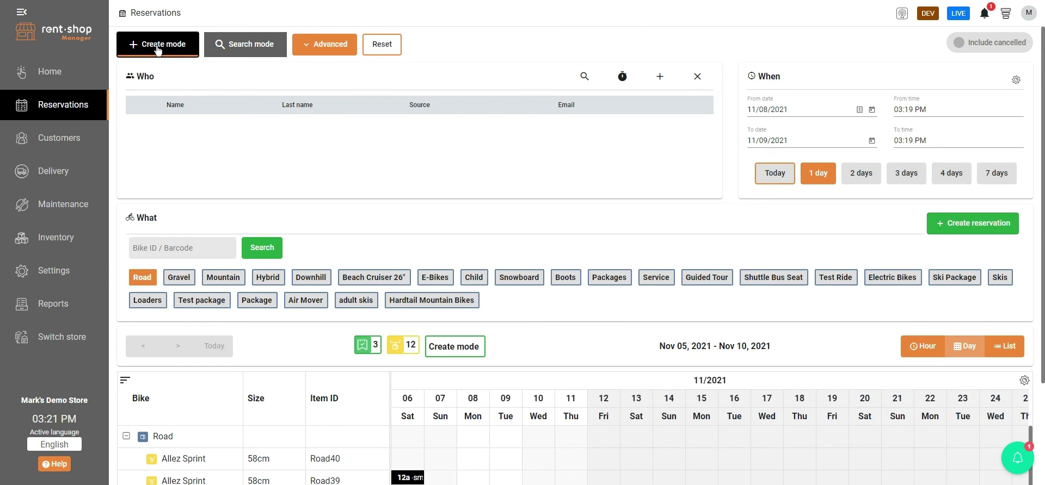
click(143, 278)
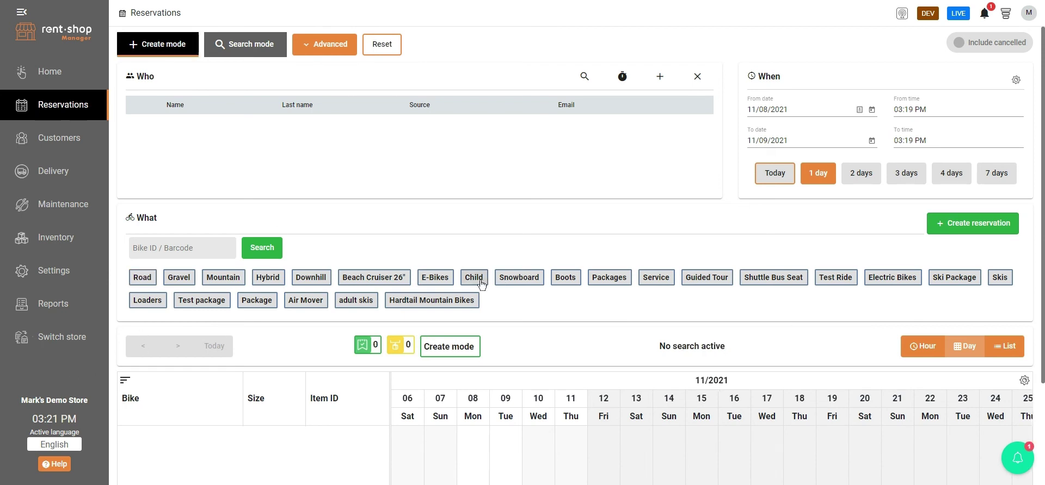
click(311, 277)
scroll(428, 203, down, 1)
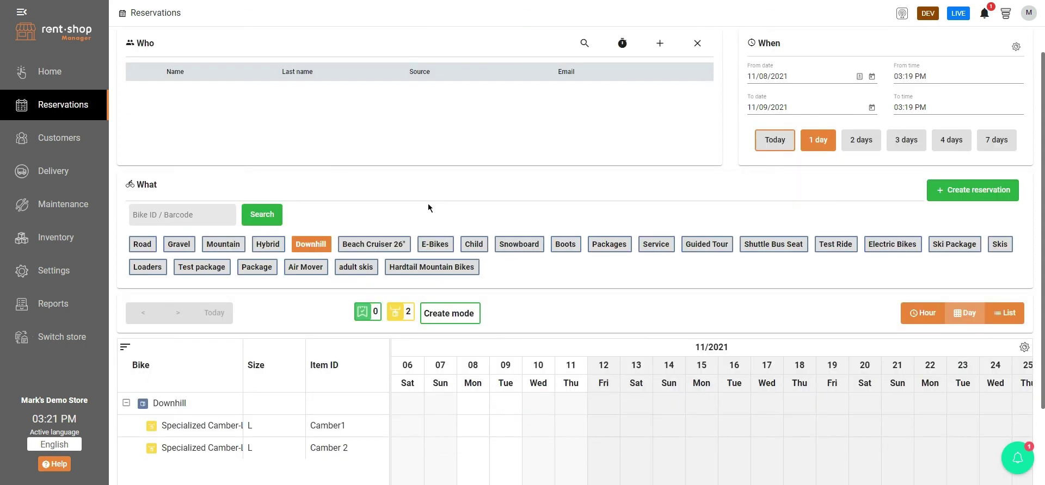
scroll(427, 204, down, 3)
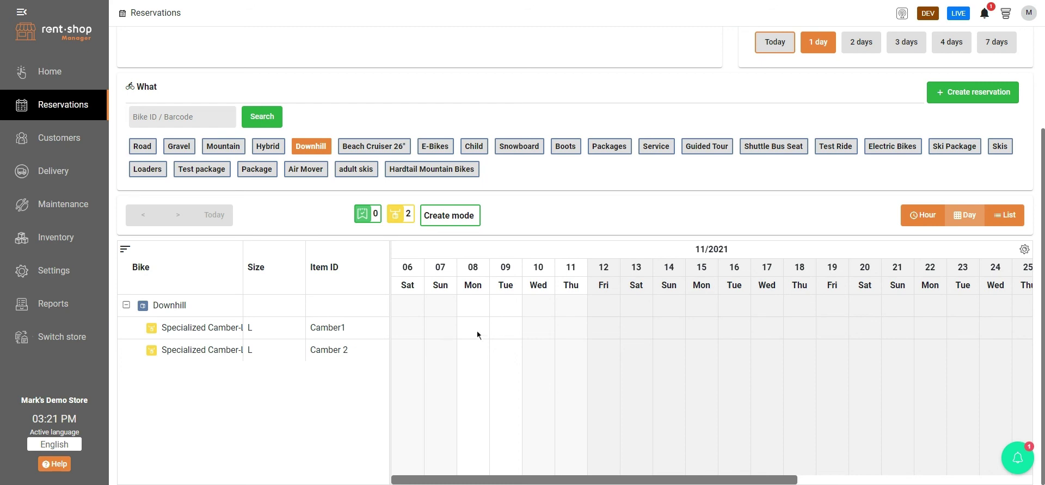
drag(476, 331, 542, 326)
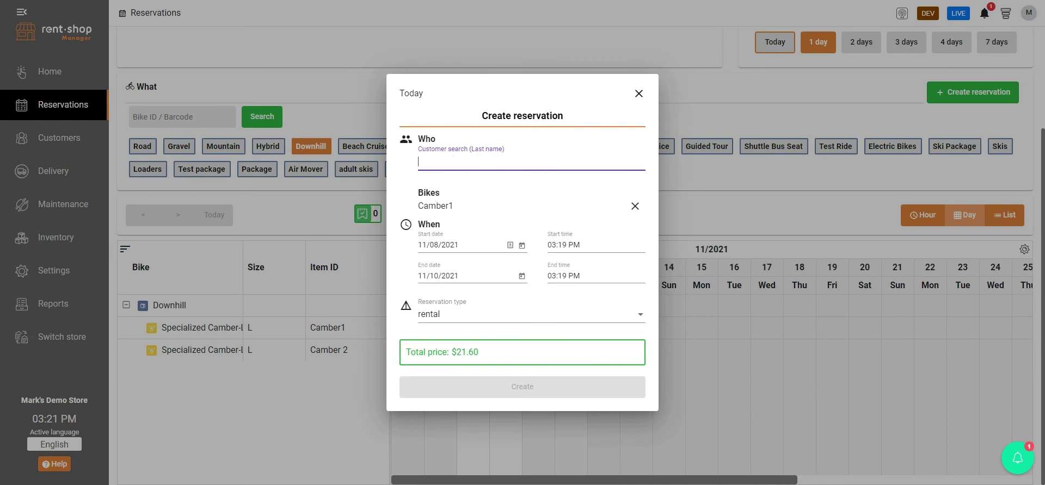
text(jackson)
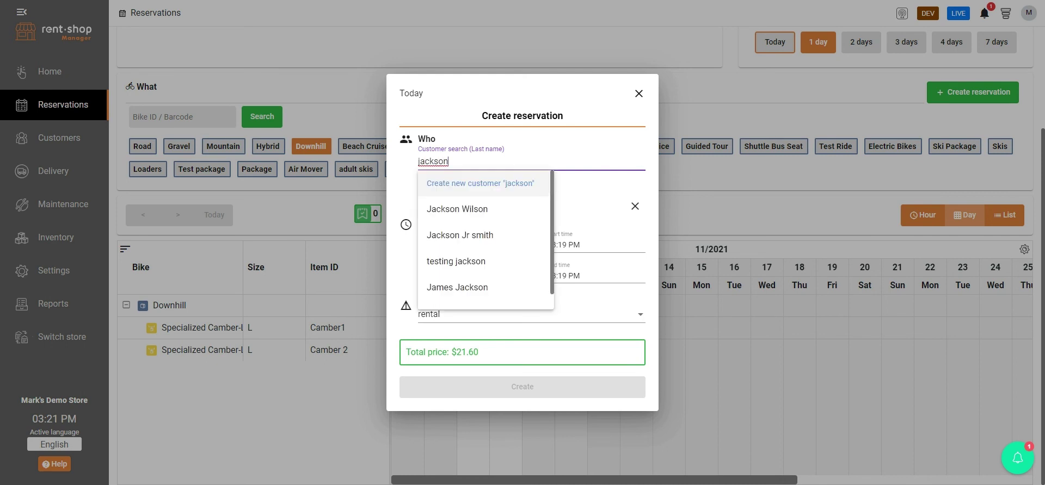
click(495, 210)
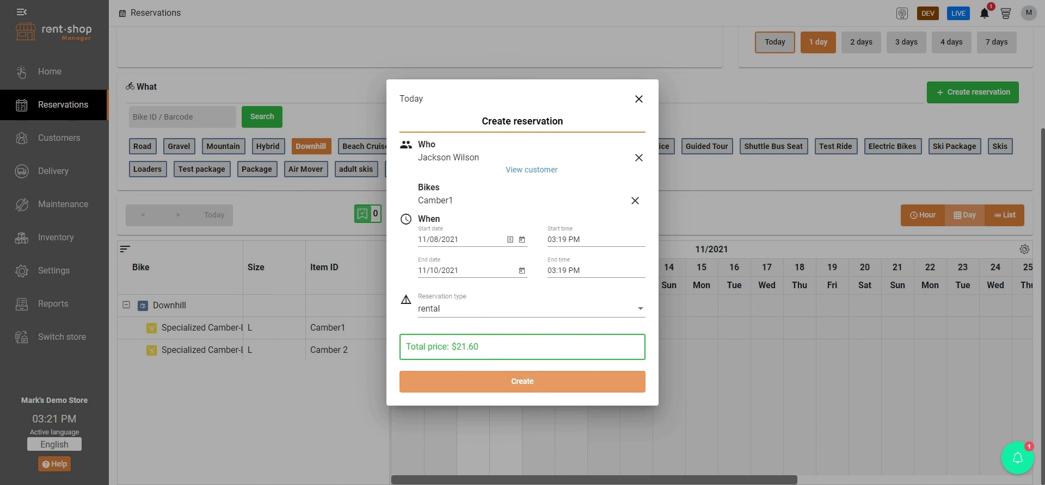
click(528, 385)
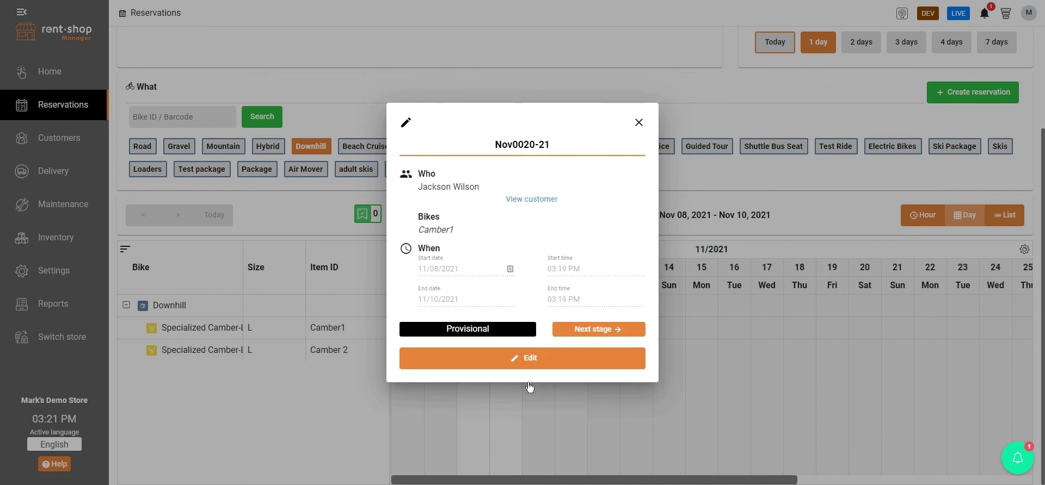
click(528, 360)
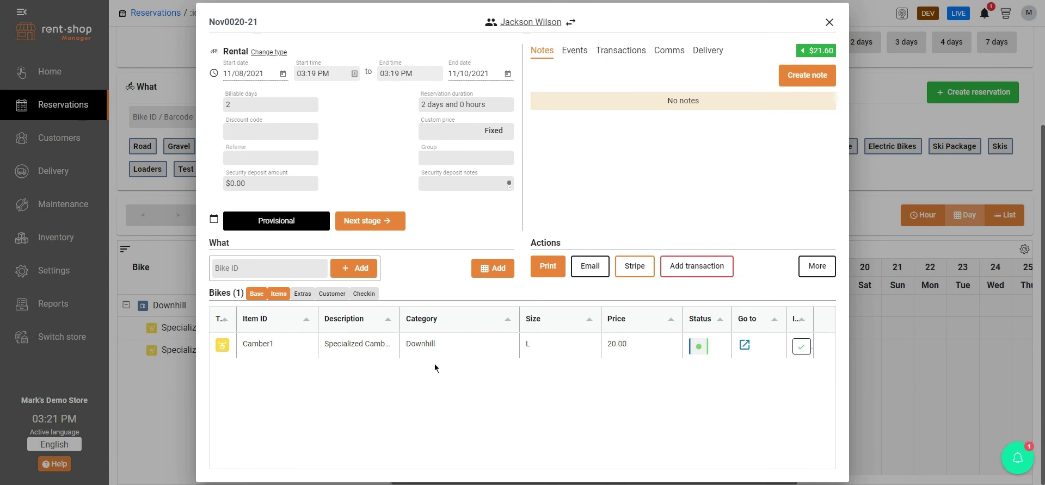
Step: Select the Camber1 line in Nov0020-21's details, then close back to the calendar
click(278, 352)
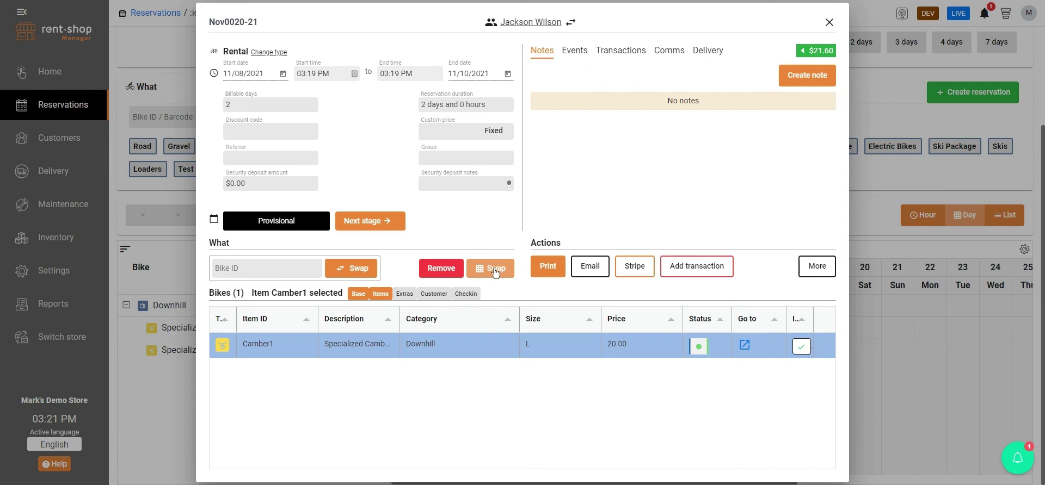
click(828, 23)
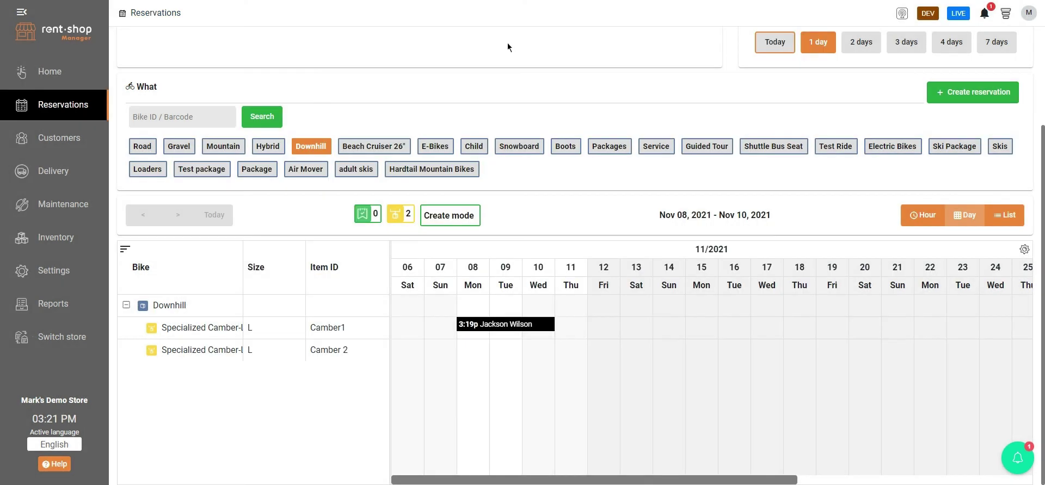
scroll(503, 60, up, 3)
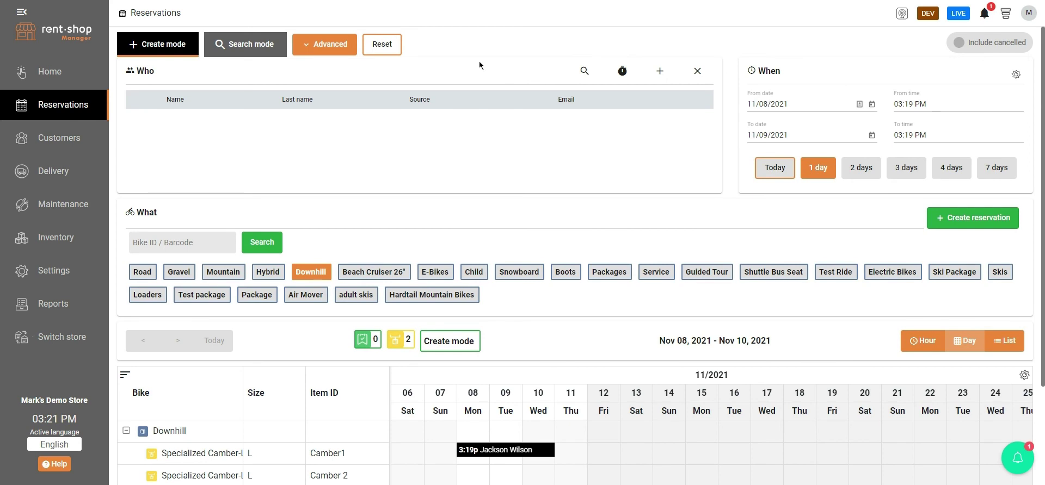